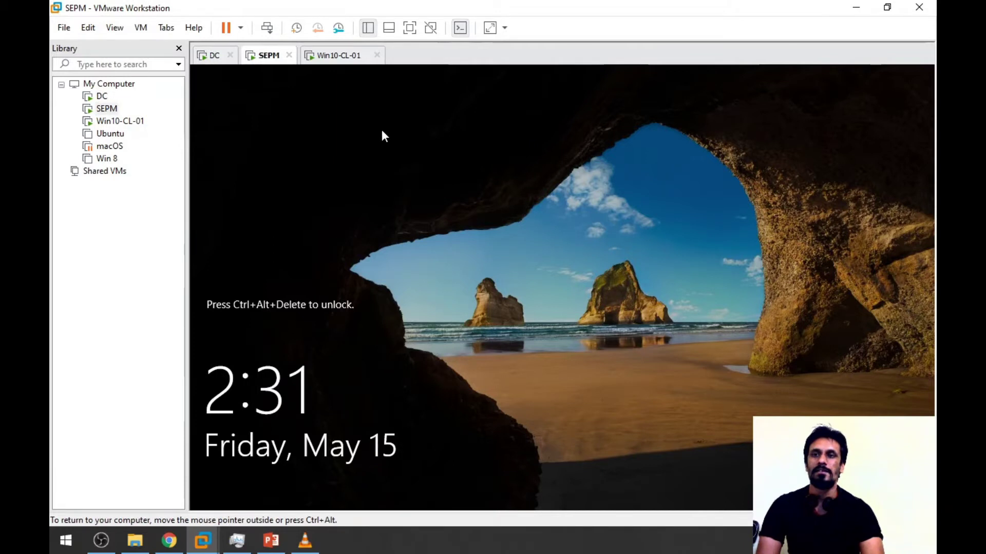
- Check the Win10-CL-01 machine, then sign in to the SEPM server with the account password
{"action": "left_click", "coordinate": [120, 122]}
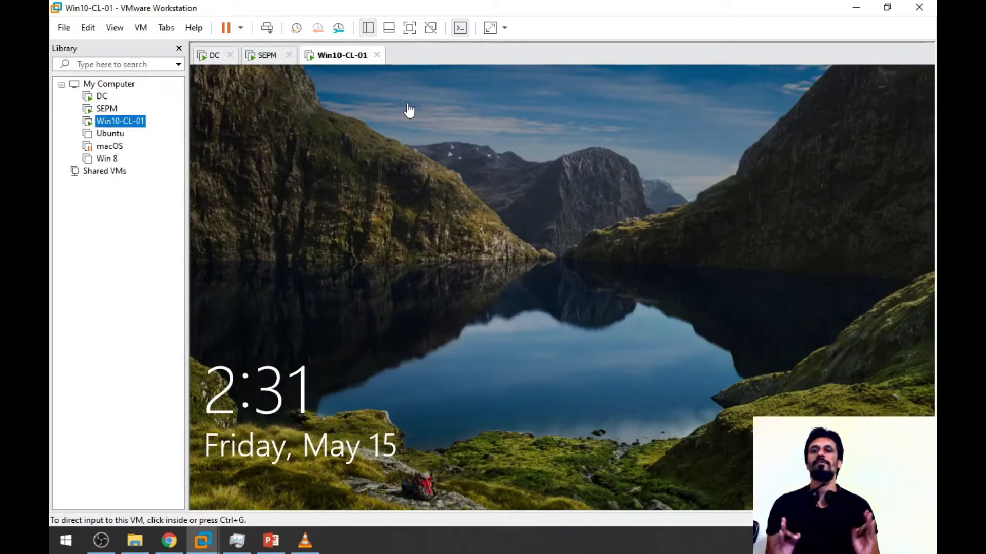
{"action": "left_click", "coordinate": [409, 110]}
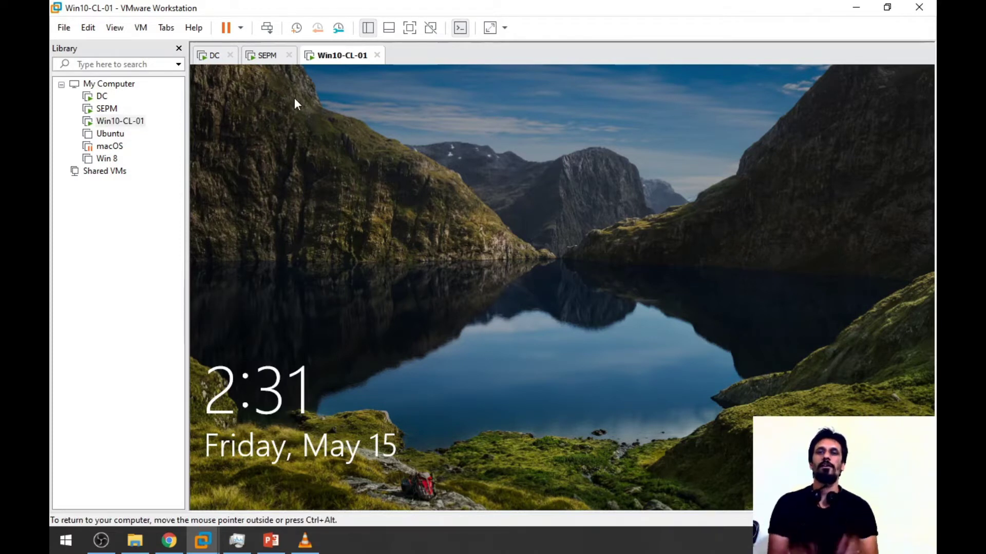
{"action": "left_click", "coordinate": [261, 55]}
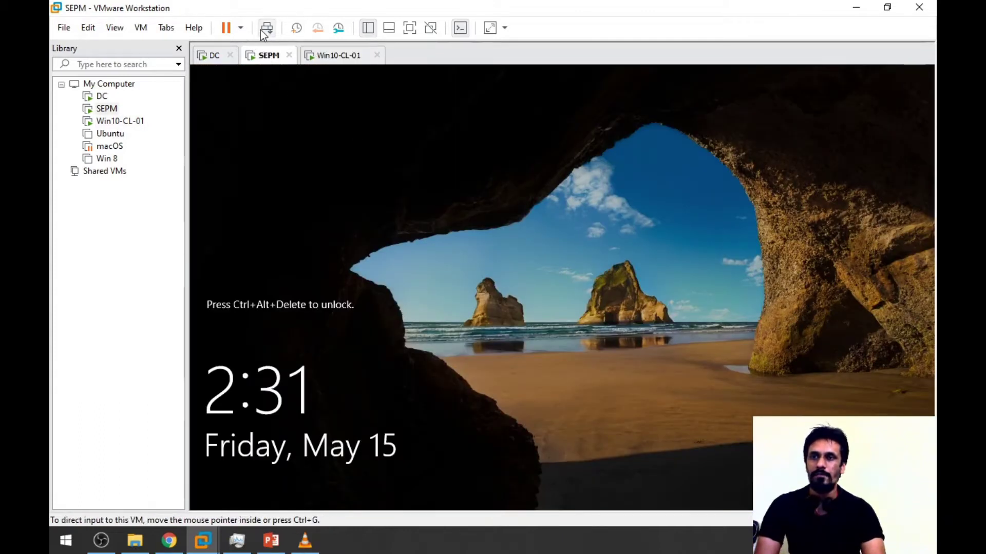
{"action": "left_click", "coordinate": [266, 27]}
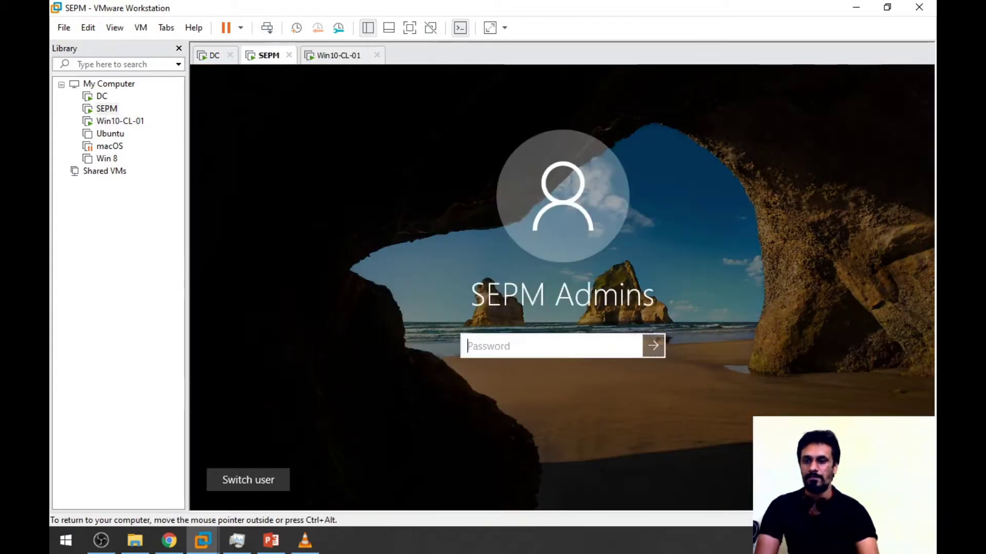
{"action": "type", "text": "••"}
{"action": "key", "text": "BackSpace"}
{"action": "key", "text": "BackSpace"}
{"action": "type", "text": "••••••"}
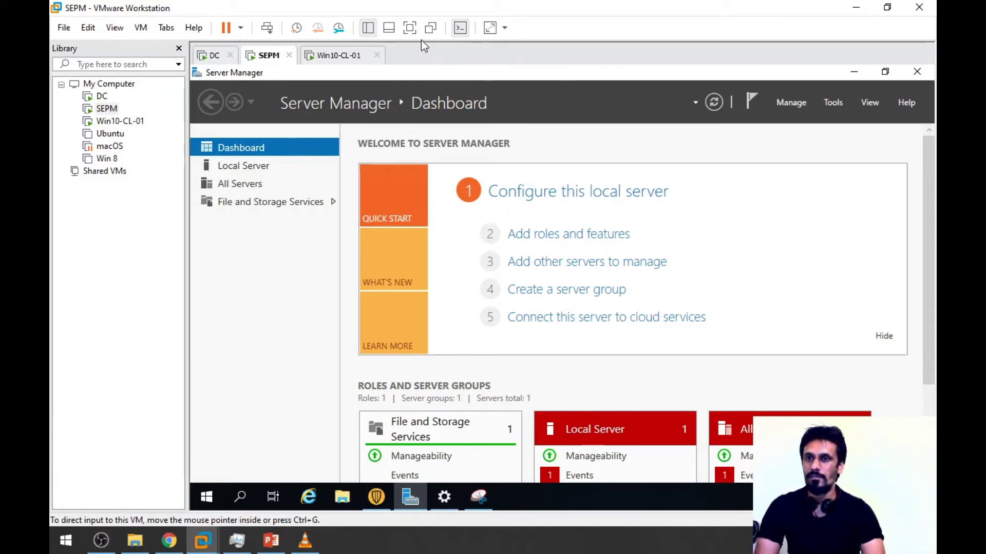
- Show the SEPM VM full screen, minimize Server Manager, and select the SEPM desktop shortcut
{"action": "left_click", "coordinate": [410, 27]}
{"action": "key", "text": "super+d"}
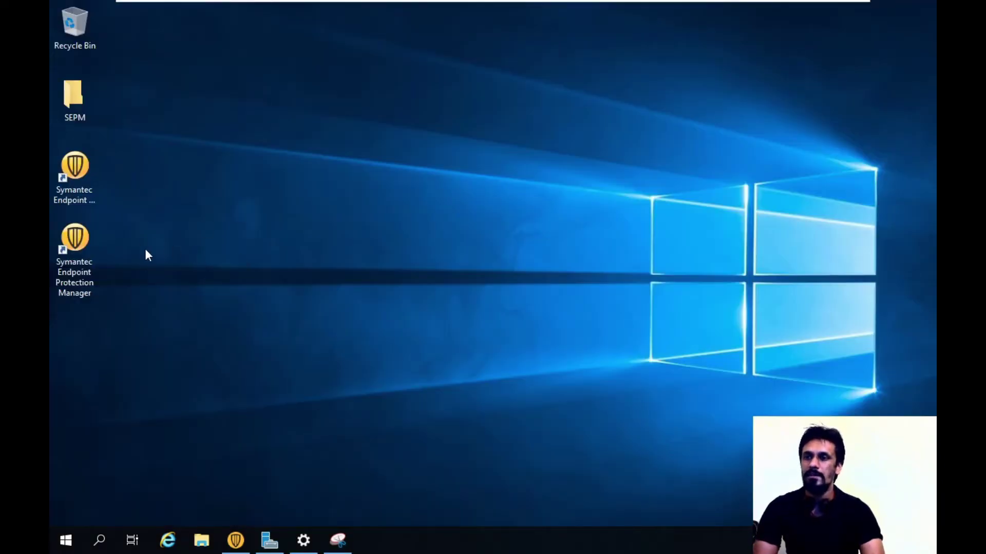
{"action": "left_click", "coordinate": [77, 254]}
- Launch the SEPM console and log on to sepm:8443 with the administrator user name and password
{"action": "double_click", "coordinate": [70, 251]}
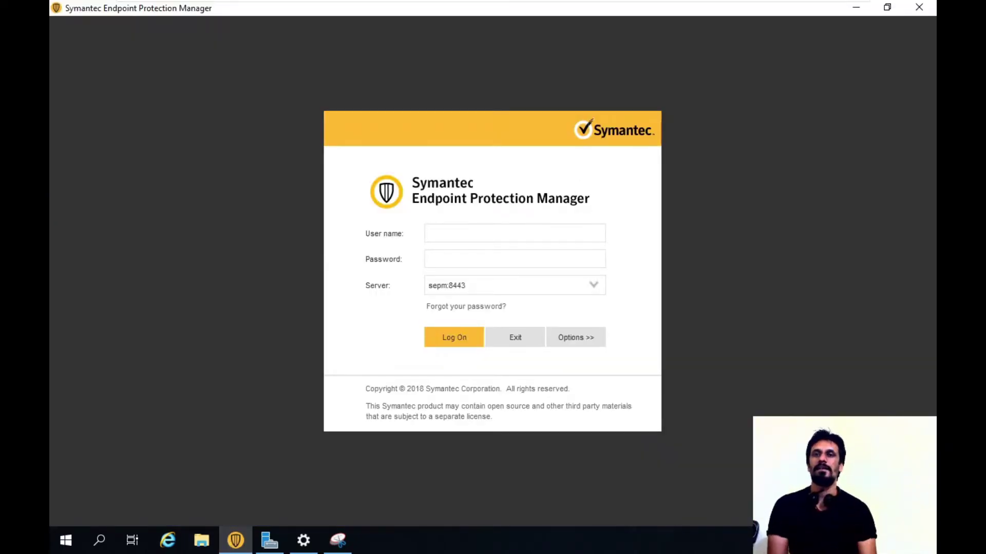
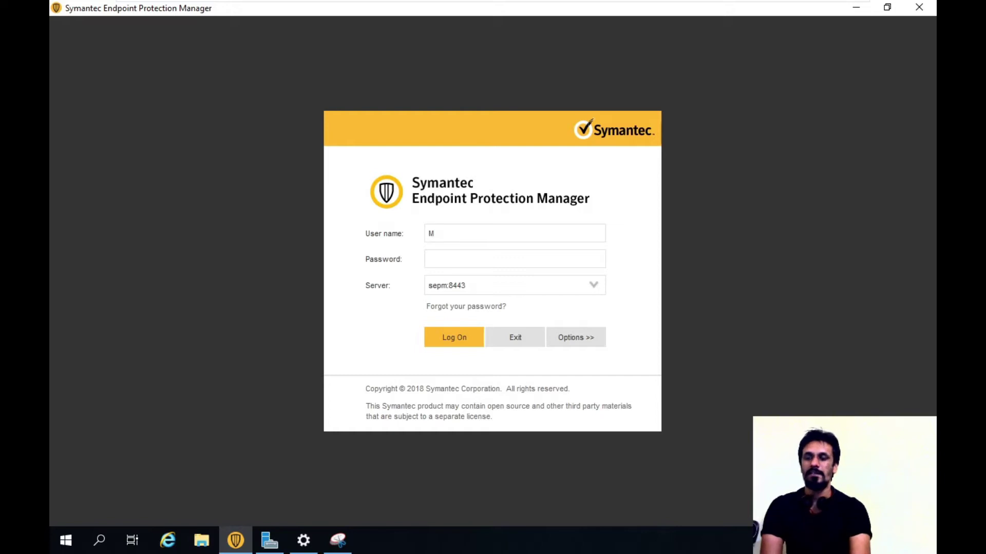
{"action": "key", "text": "Tab"}
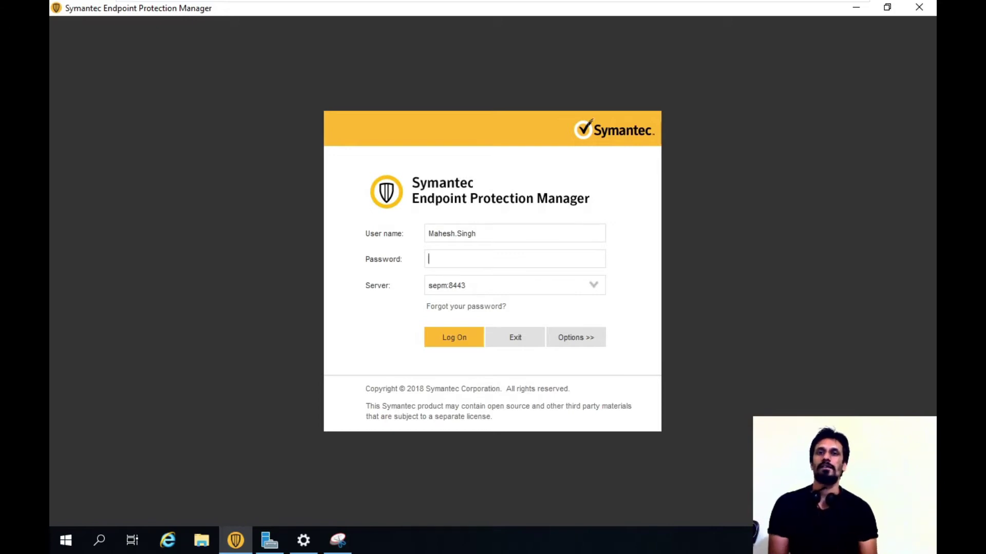
{"action": "type", "text": "P@ssw0rd"}
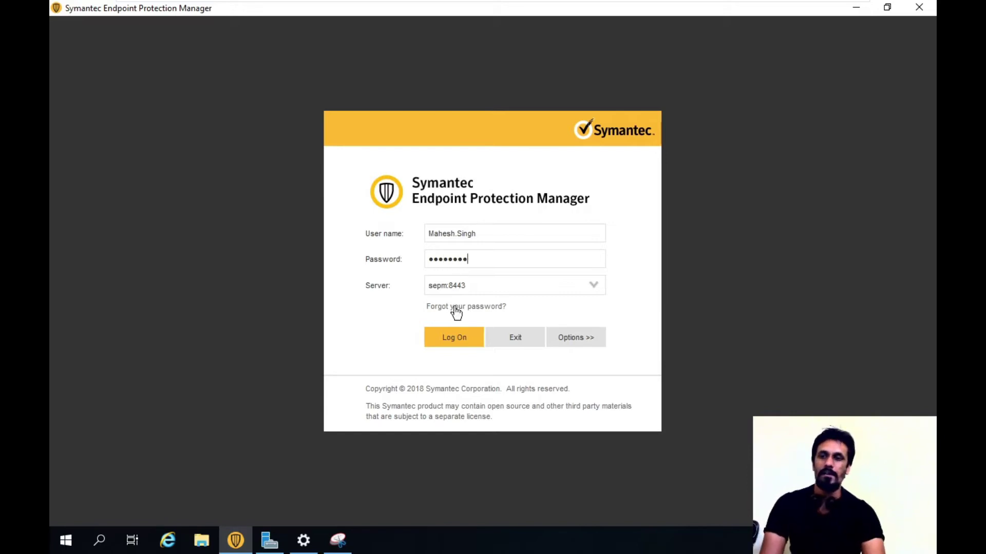
{"action": "left_click", "coordinate": [448, 342]}
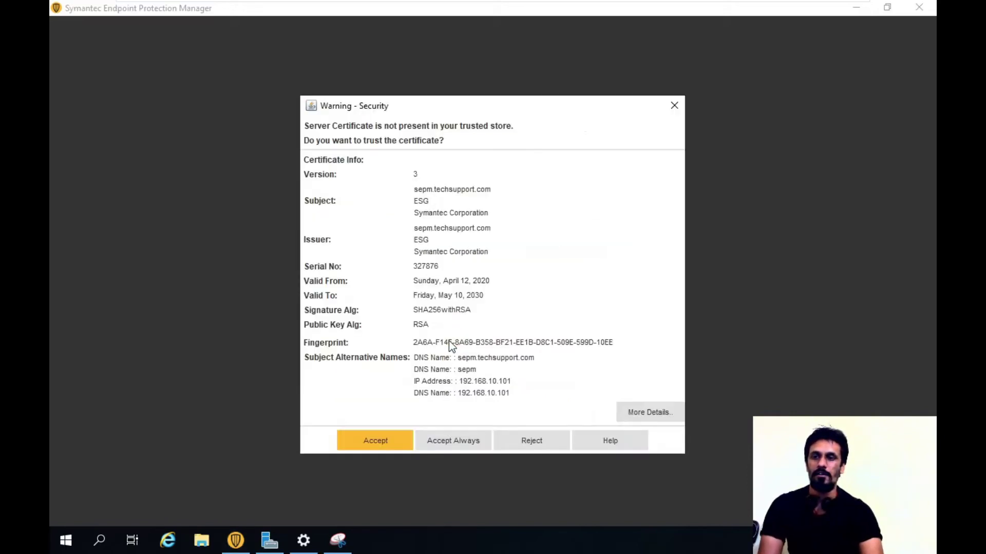
- Accept the server certificate, close Getting Started, and start Install a client from My Company's Clients page
{"action": "left_click", "coordinate": [369, 440]}
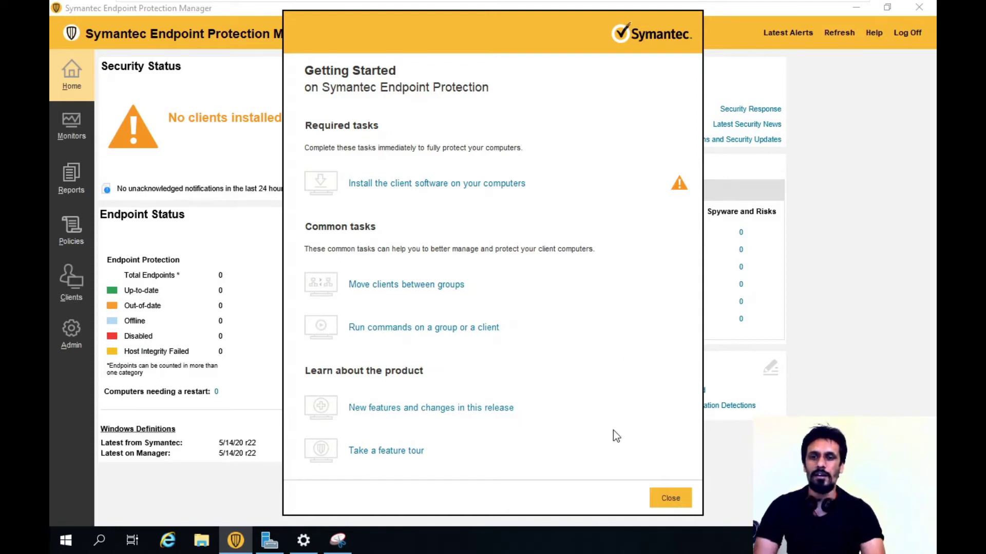
{"action": "left_click", "coordinate": [669, 497]}
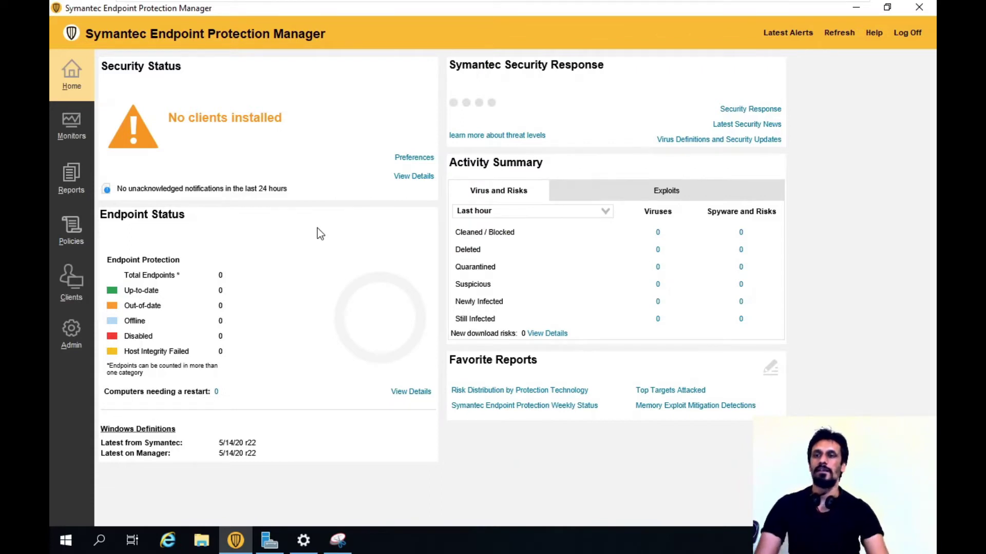
{"action": "left_click", "coordinate": [83, 269]}
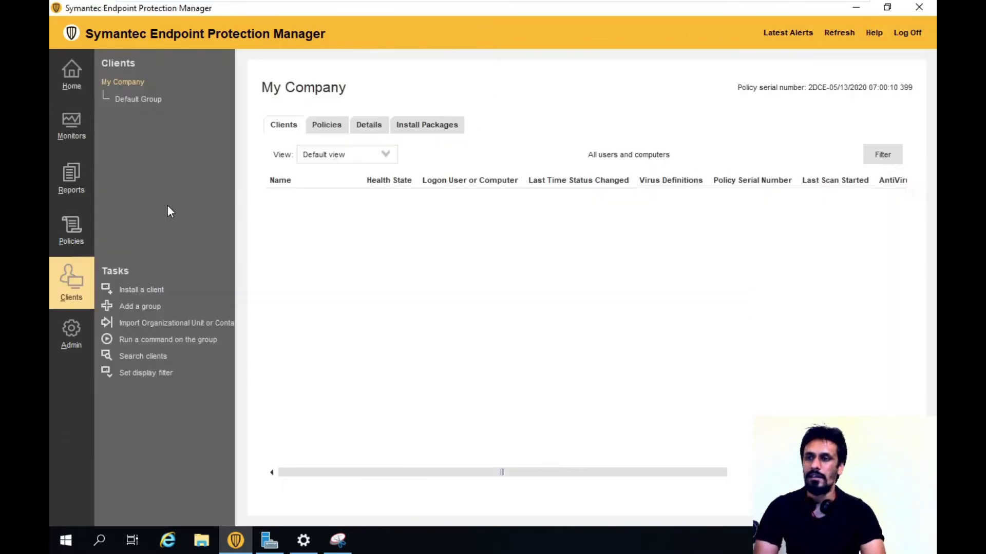
{"action": "left_click", "coordinate": [151, 290]}
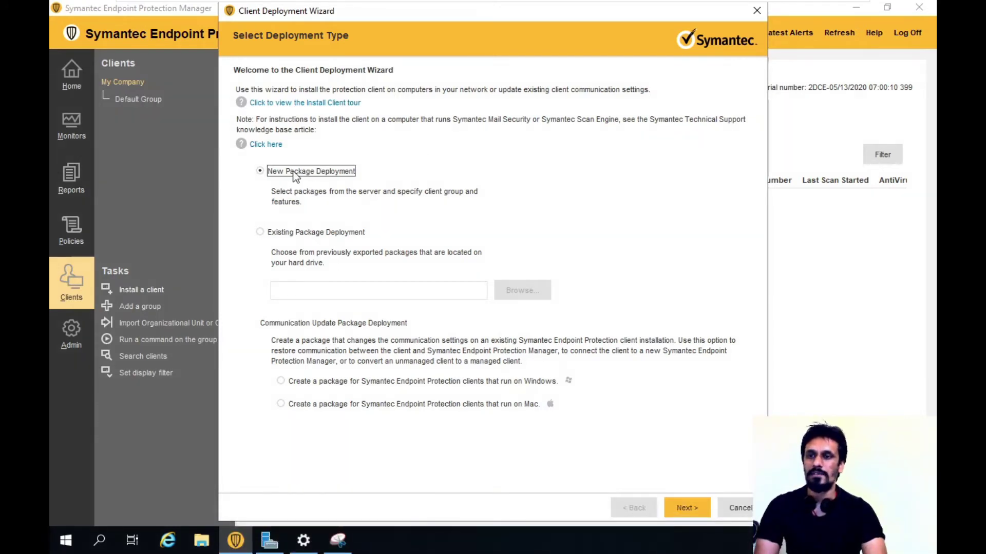
- Create a new package deployment using the Windows client package and the Full Protection for Clients feature set
{"action": "left_click", "coordinate": [686, 506]}
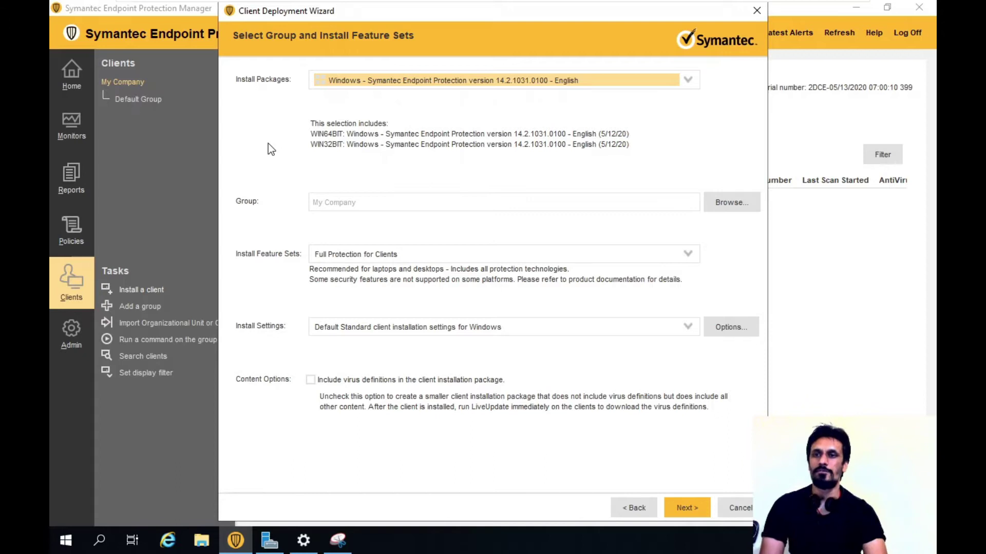
{"action": "left_click", "coordinate": [687, 79]}
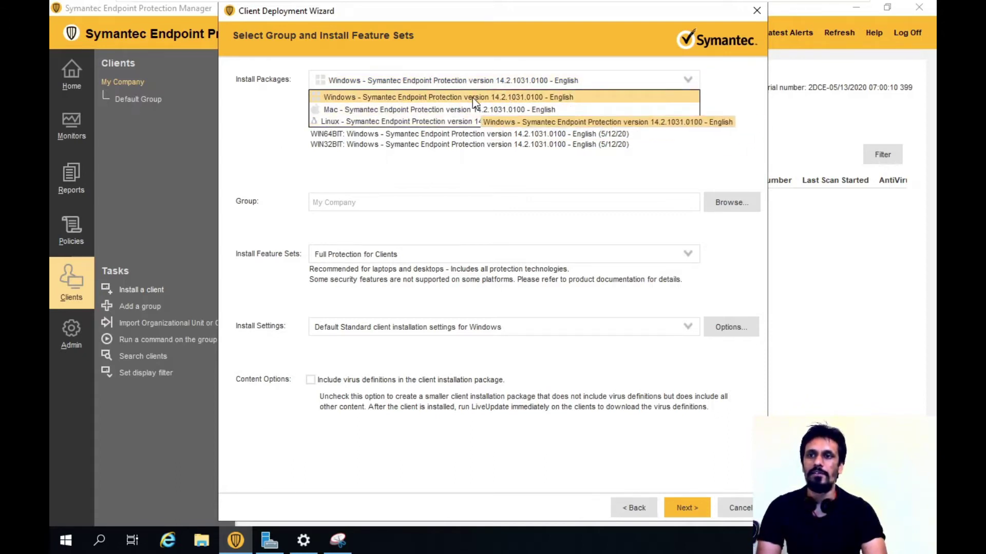
{"action": "left_click", "coordinate": [416, 97]}
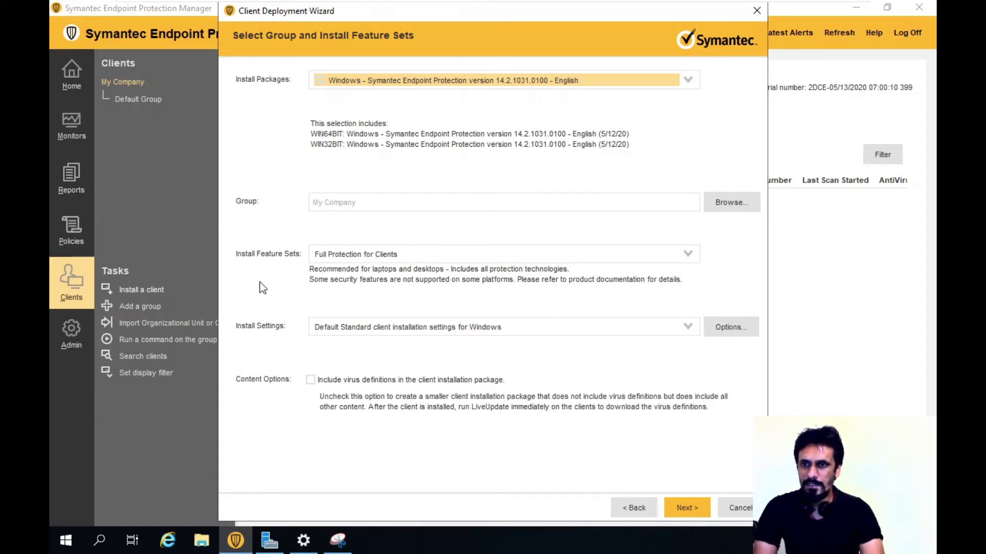
{"action": "left_click", "coordinate": [413, 252]}
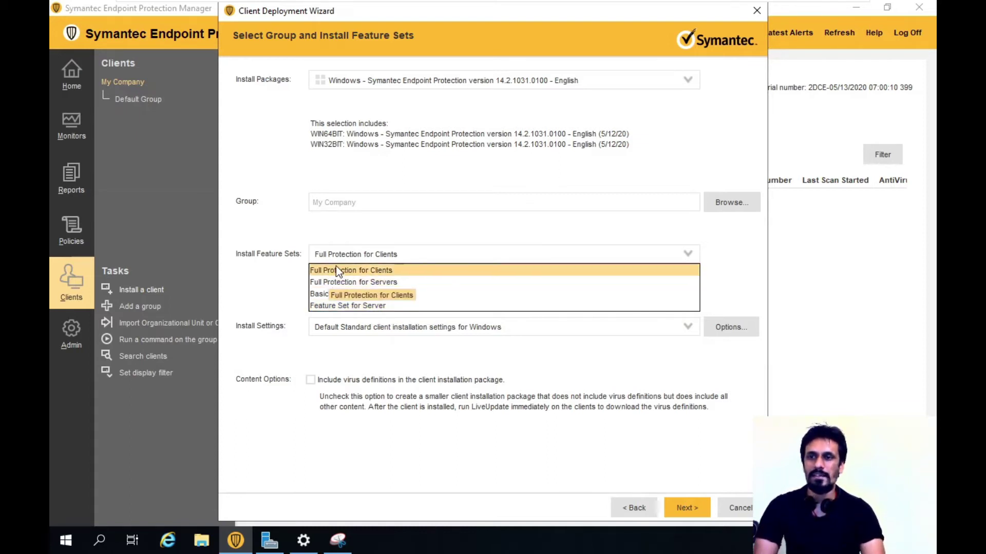
{"action": "left_click", "coordinate": [408, 271]}
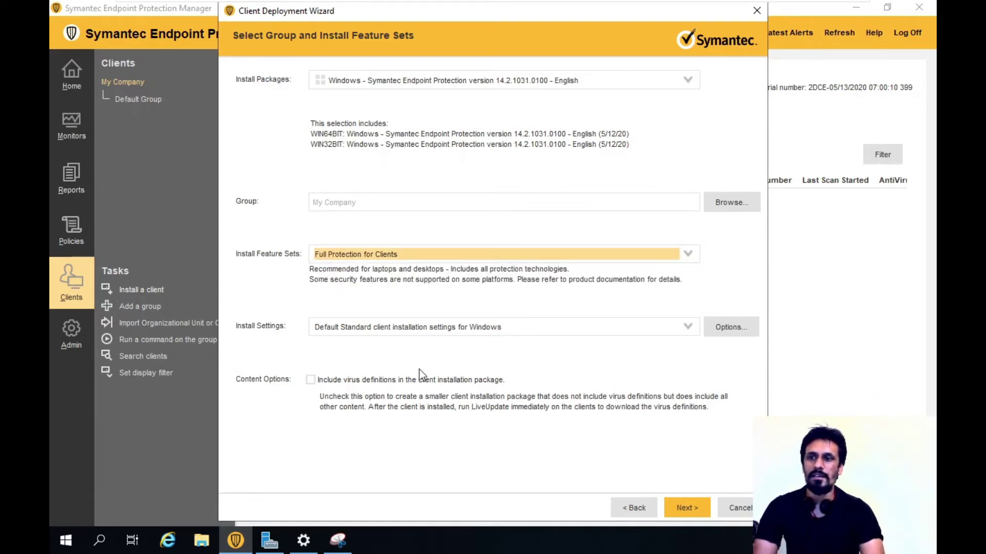
{"action": "left_click", "coordinate": [689, 515]}
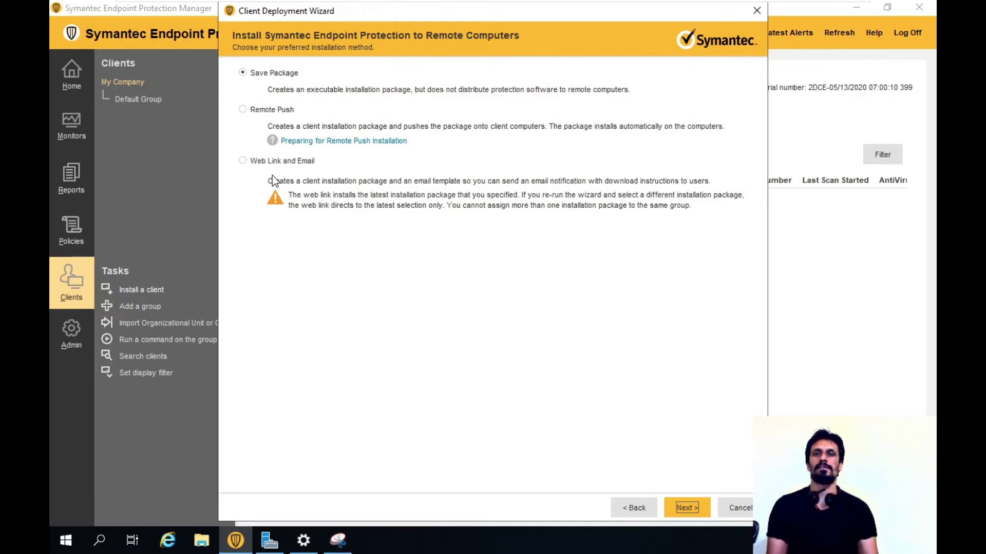
- Choose Remote Push as the installation method and advance to Computer Selection
{"action": "left_click", "coordinate": [274, 73]}
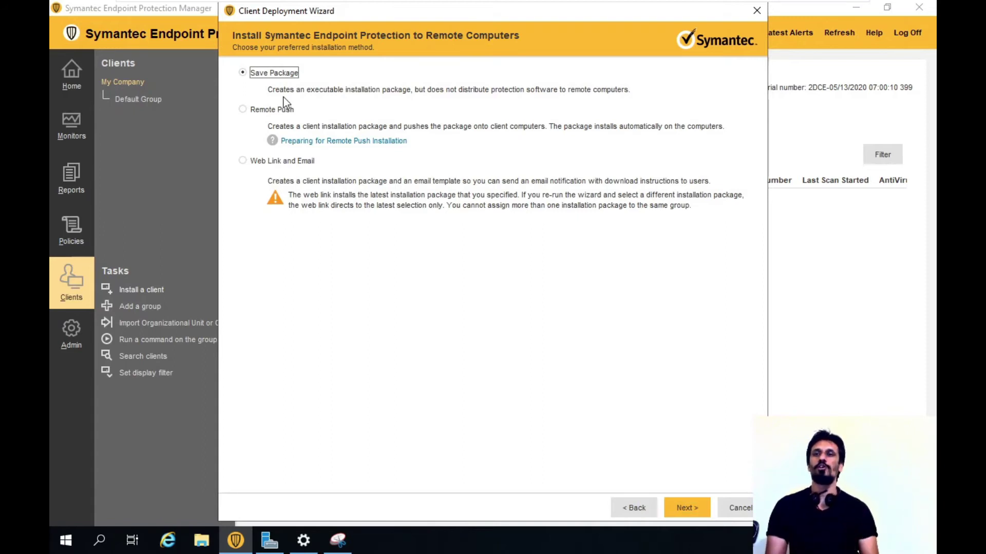
{"action": "left_click", "coordinate": [273, 109]}
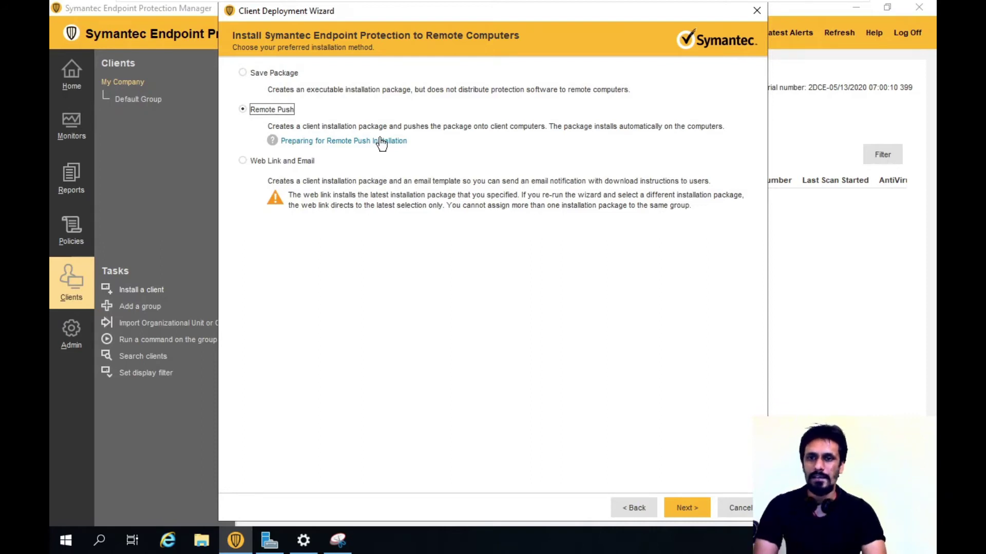
{"action": "left_click", "coordinate": [675, 508]}
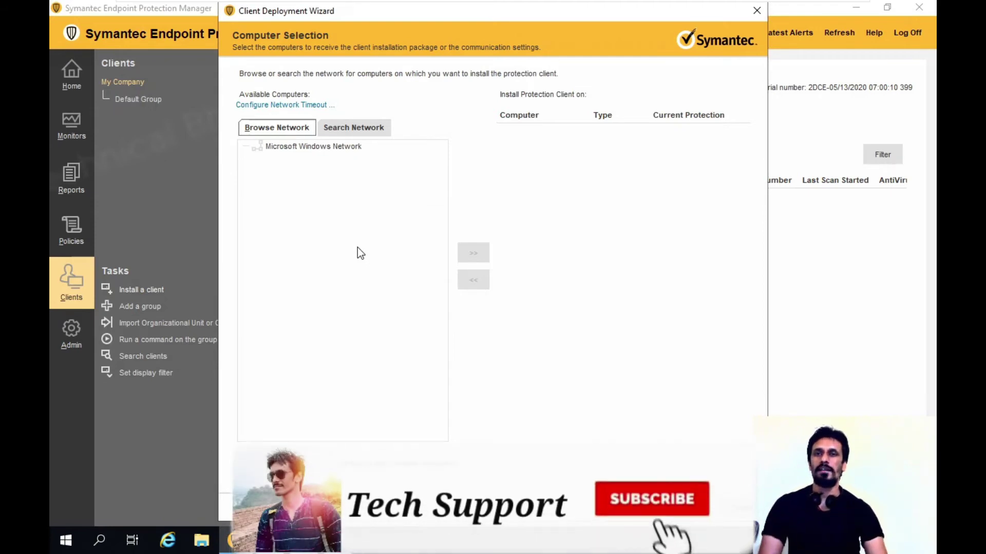
- Search the 192.168.10 address range ending at .150 and add WIN10-CL-01 as the install target
{"action": "left_click", "coordinate": [353, 126]}
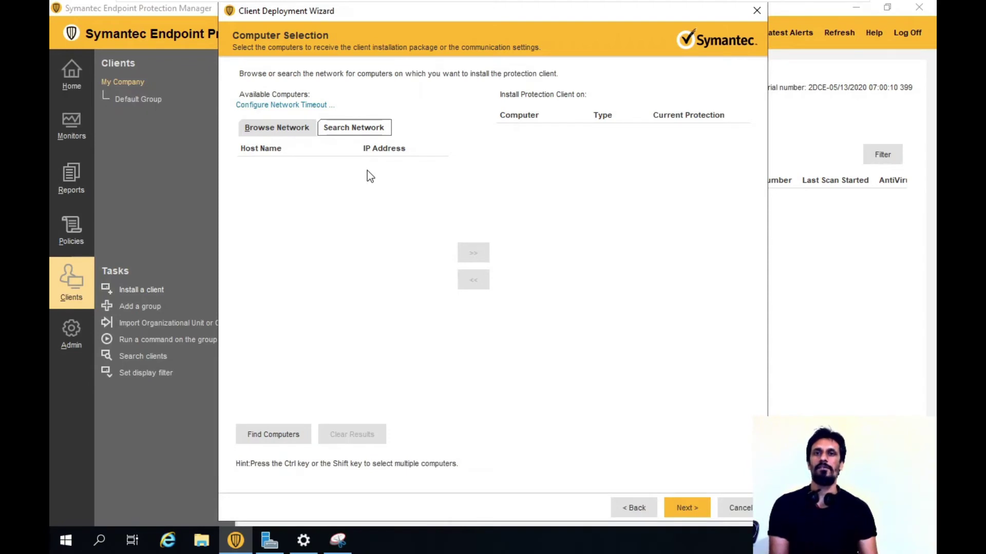
{"action": "left_click", "coordinate": [264, 434]}
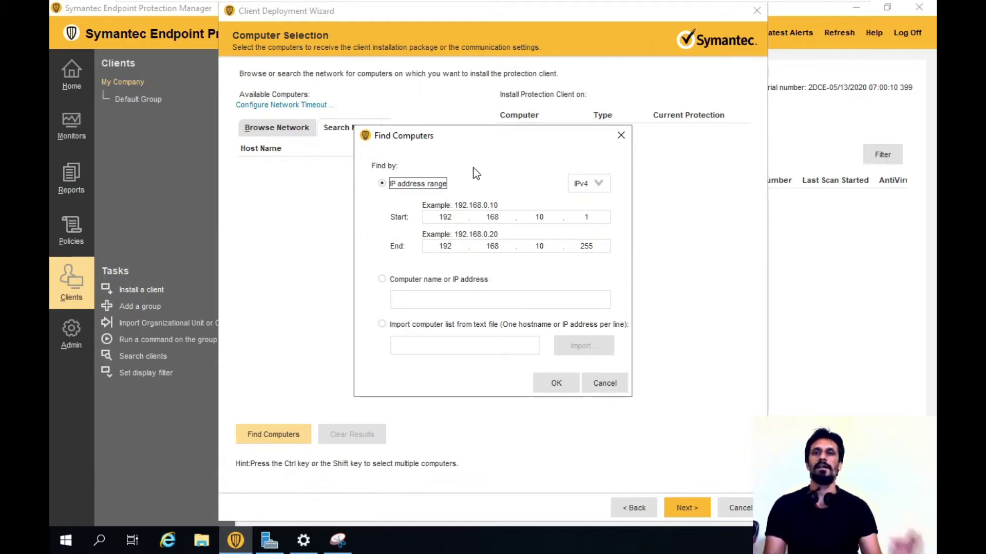
{"action": "left_click", "coordinate": [543, 216]}
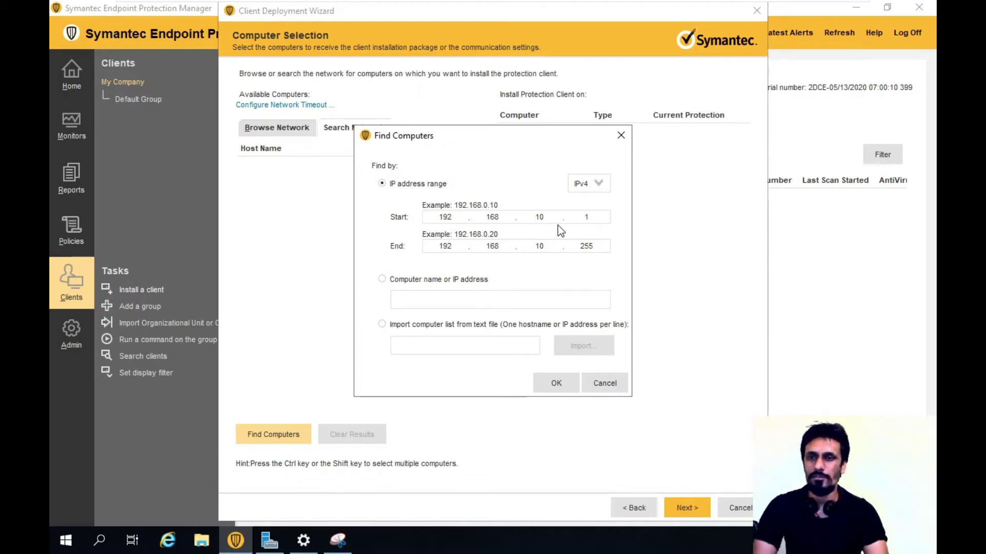
{"action": "double_click", "coordinate": [586, 246]}
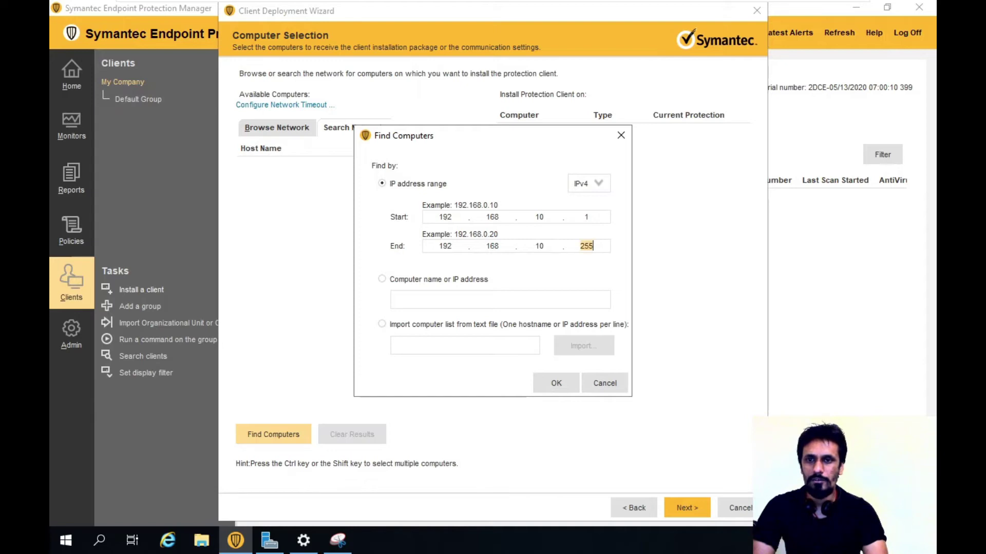
{"action": "type", "text": "150"}
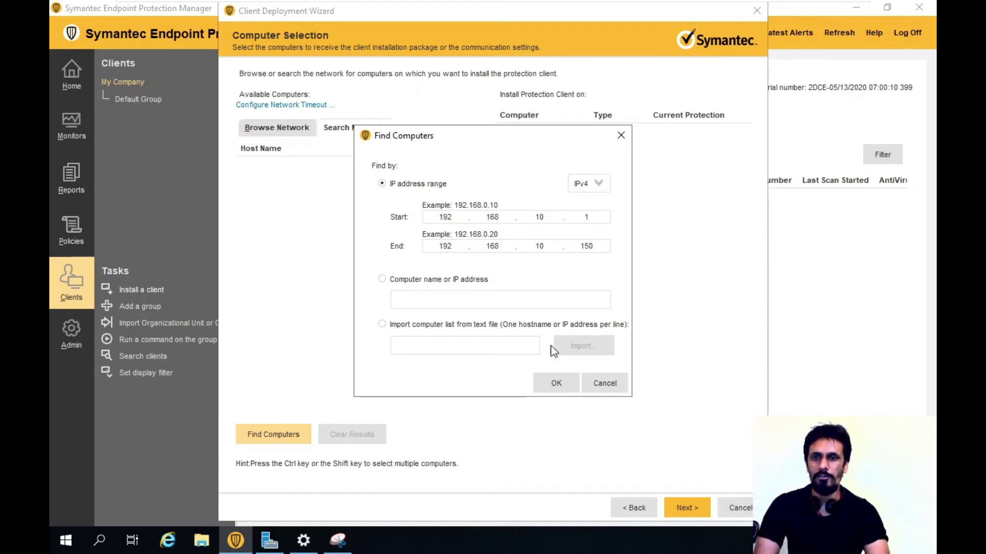
{"action": "left_click", "coordinate": [556, 383]}
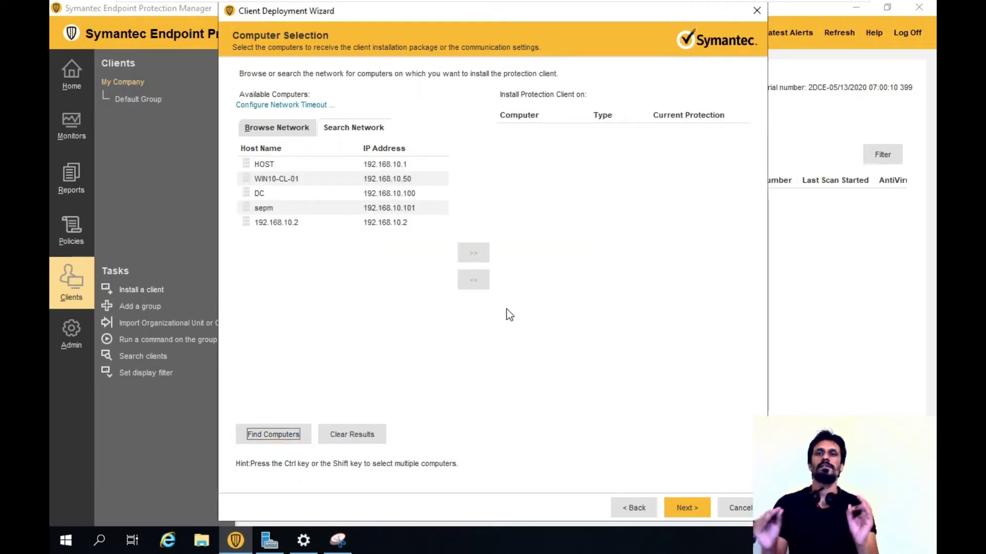
{"action": "left_click", "coordinate": [301, 178]}
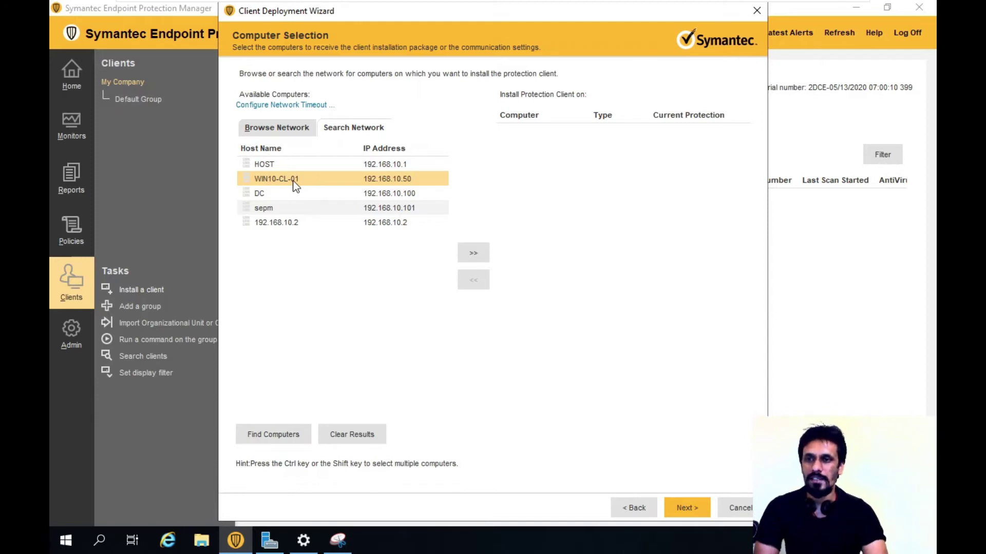
{"action": "left_click", "coordinate": [472, 256]}
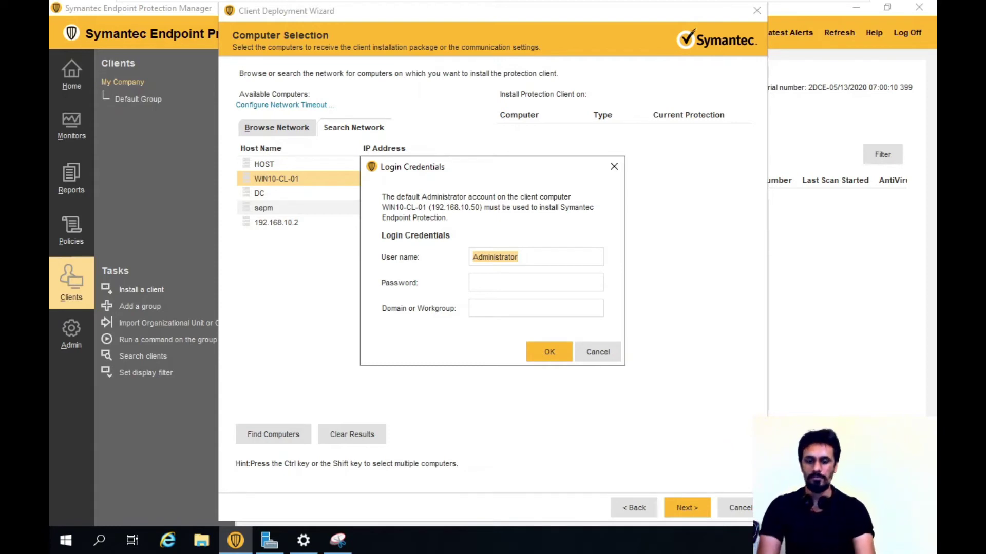
- Enter the administrator password and techsupport as the domain for WIN10-CL-01, then confirm
{"action": "key", "text": "Tab"}
{"action": "type", "text": "*********"}
{"action": "key", "text": "Tab"}
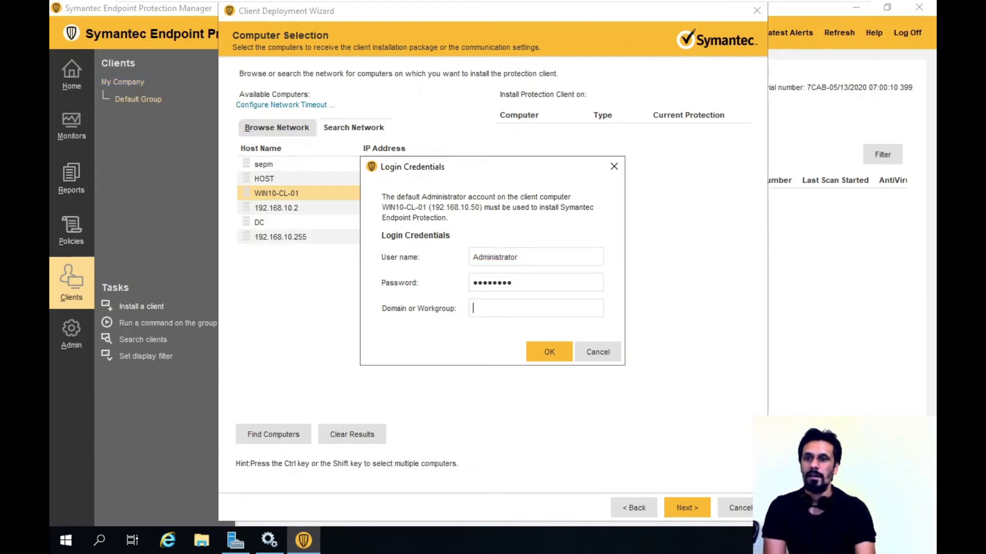
{"action": "type", "text": "te"}
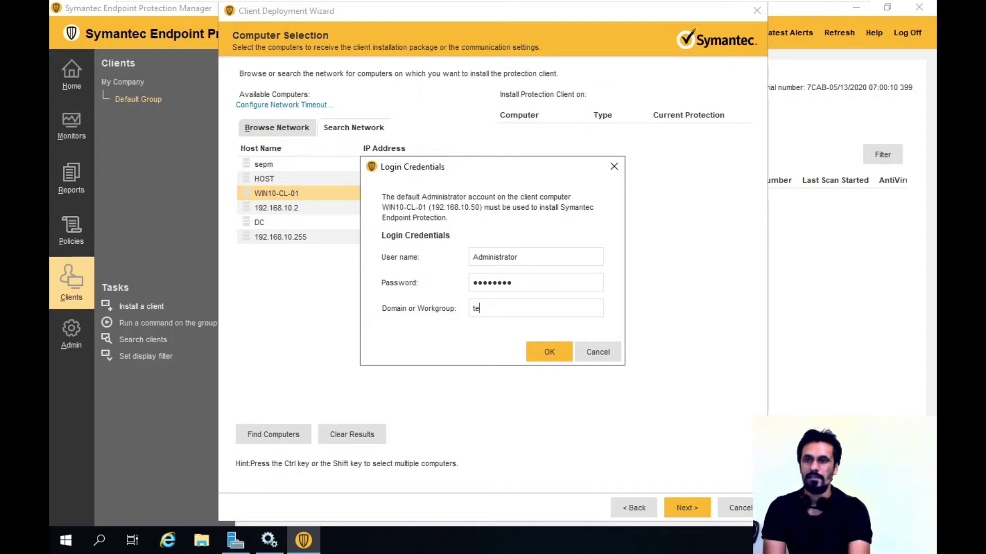
{"action": "type", "text": "chsu"}
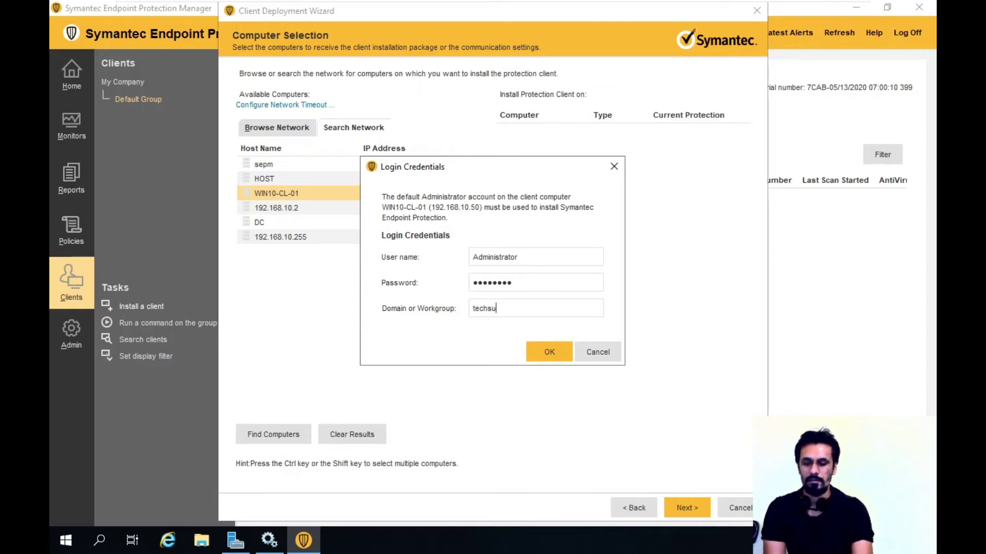
{"action": "type", "text": "pport"}
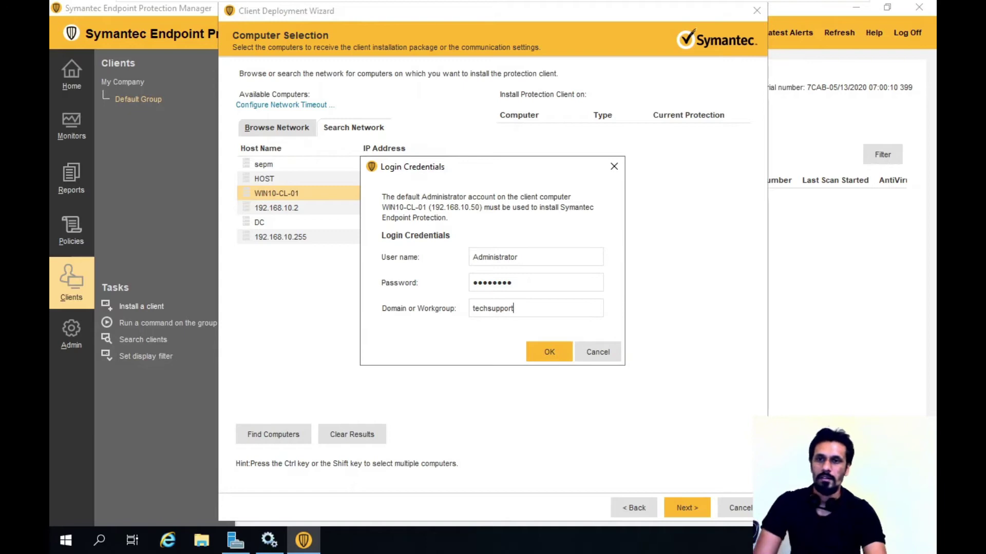
{"action": "left_click", "coordinate": [549, 353]}
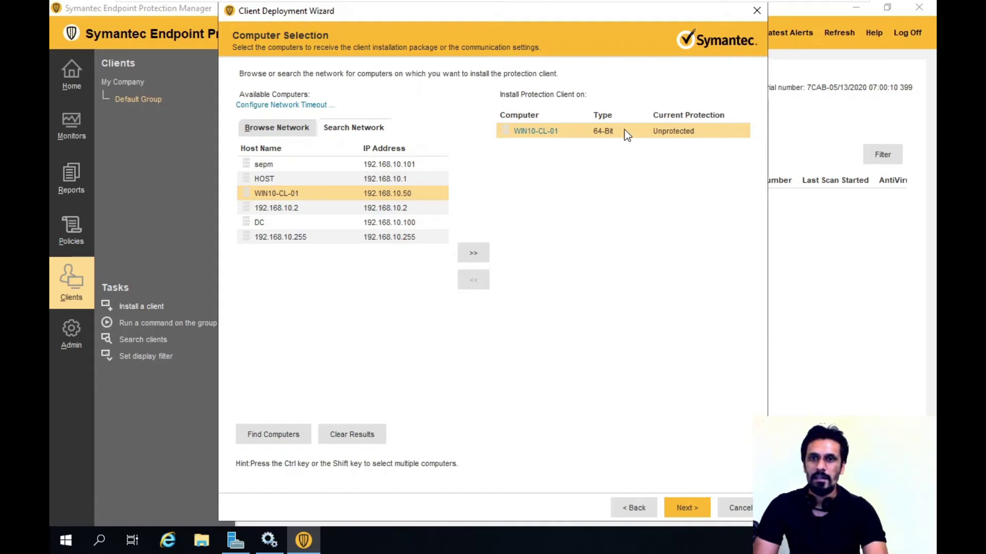
- Review WIN10-CL-01 as the target and send the client, getting 1 succeeded, 0 failed
{"action": "left_click", "coordinate": [691, 512]}
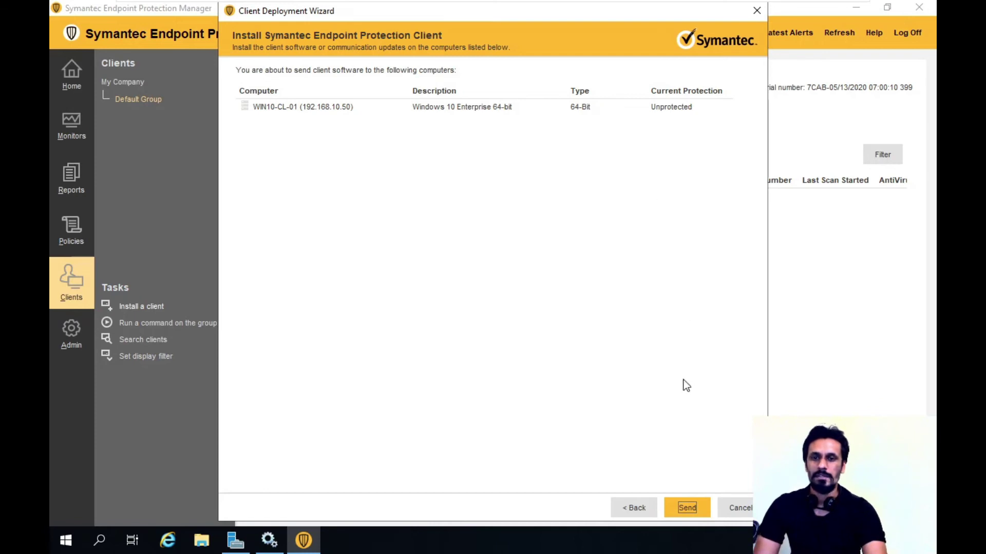
{"action": "left_click", "coordinate": [687, 509]}
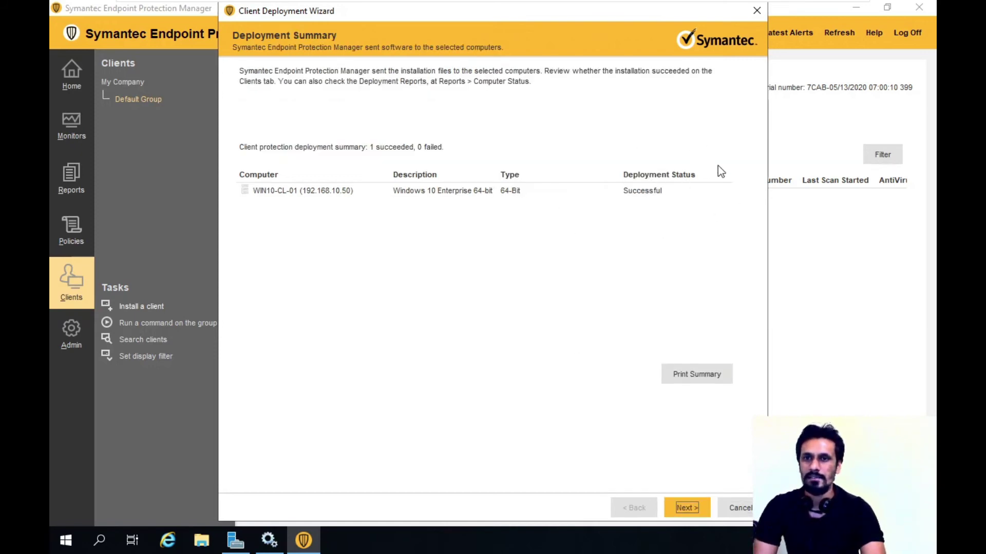
- Try printing the deployment summary, cancel the print, and finish the Client Deployment Wizard
{"action": "left_click", "coordinate": [697, 373]}
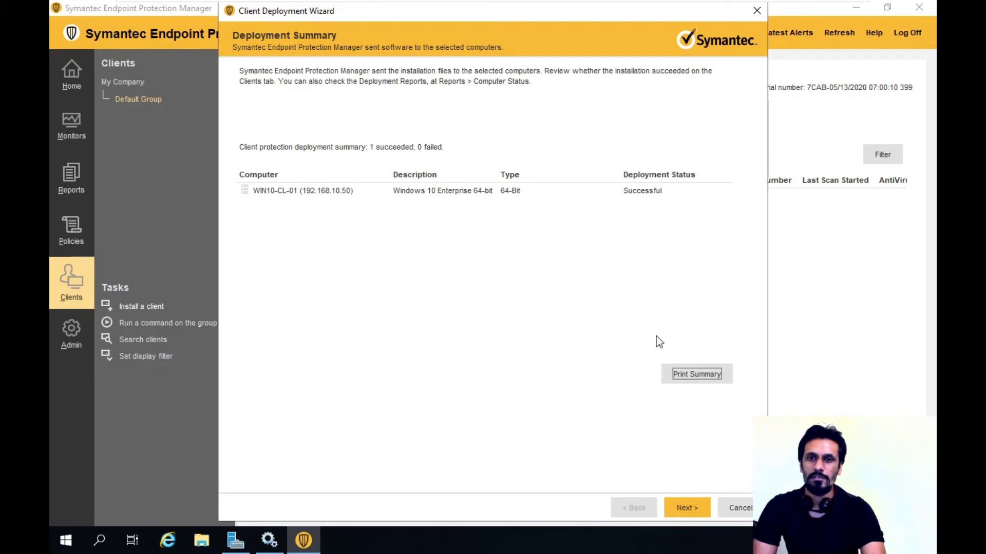
{"action": "left_click", "coordinate": [706, 377]}
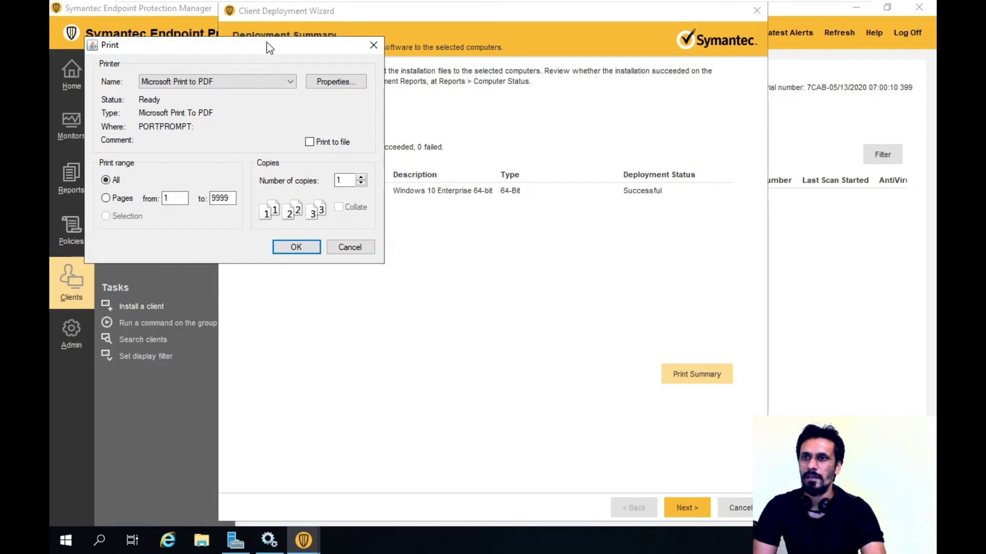
{"action": "left_click", "coordinate": [349, 248]}
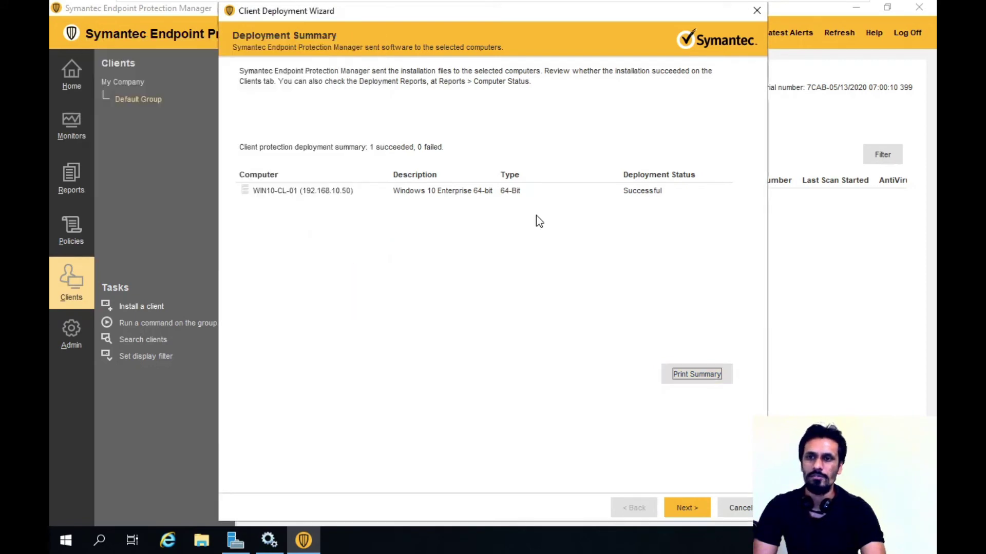
{"action": "left_click", "coordinate": [688, 510]}
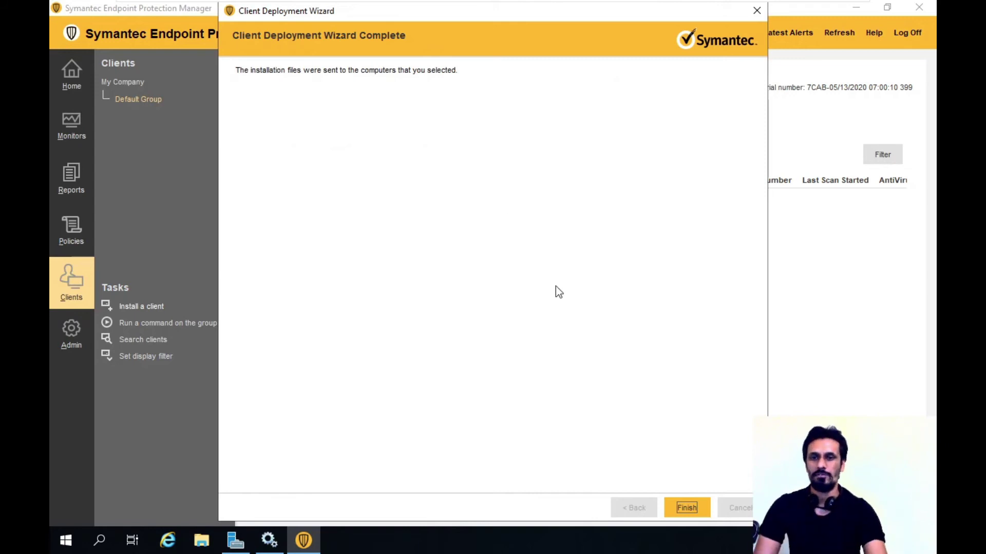
{"action": "left_click", "coordinate": [686, 508]}
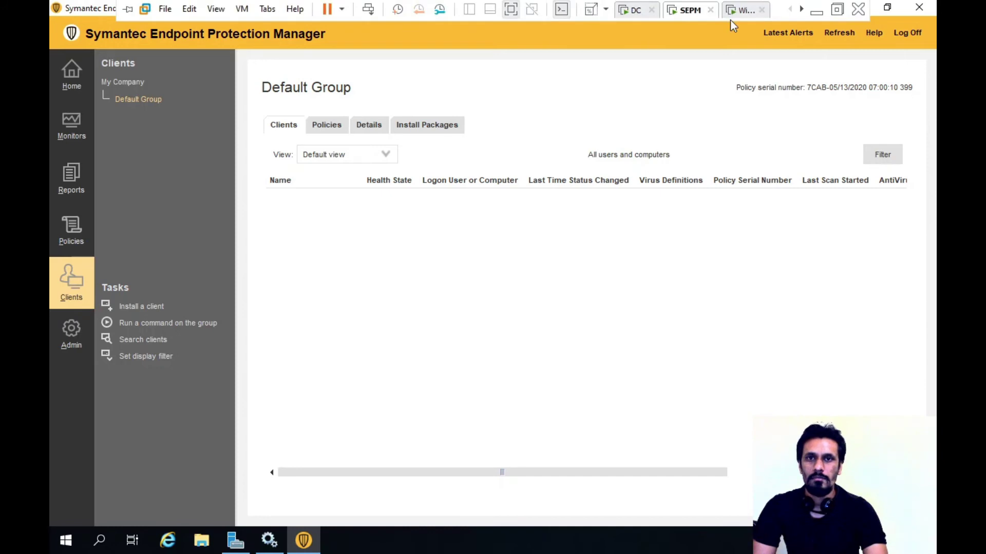
- Sign in to the Windows 10 client with the Administrator password and restart it as Symantec requests
{"action": "left_click", "coordinate": [743, 10]}
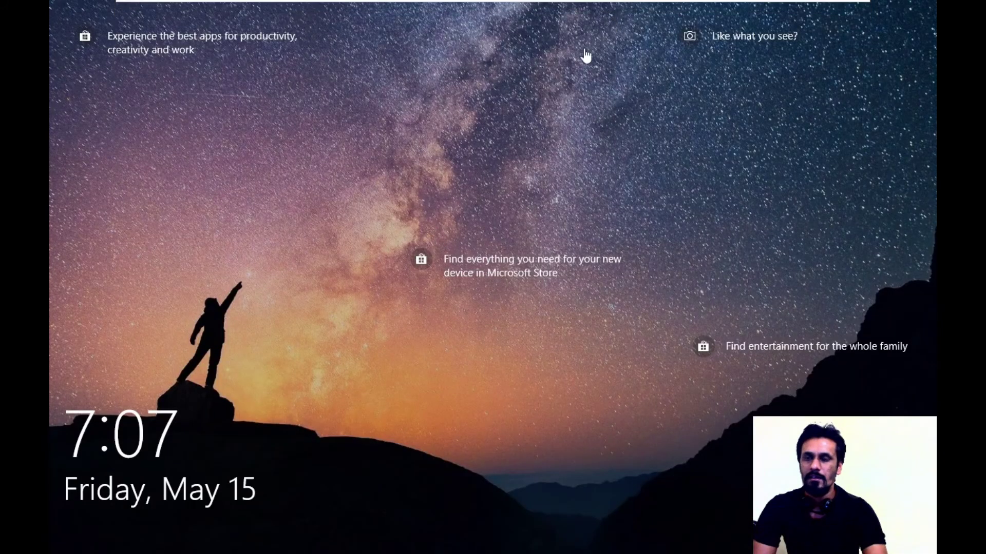
{"action": "left_click", "coordinate": [582, 51]}
{"action": "type", "text": "********"}
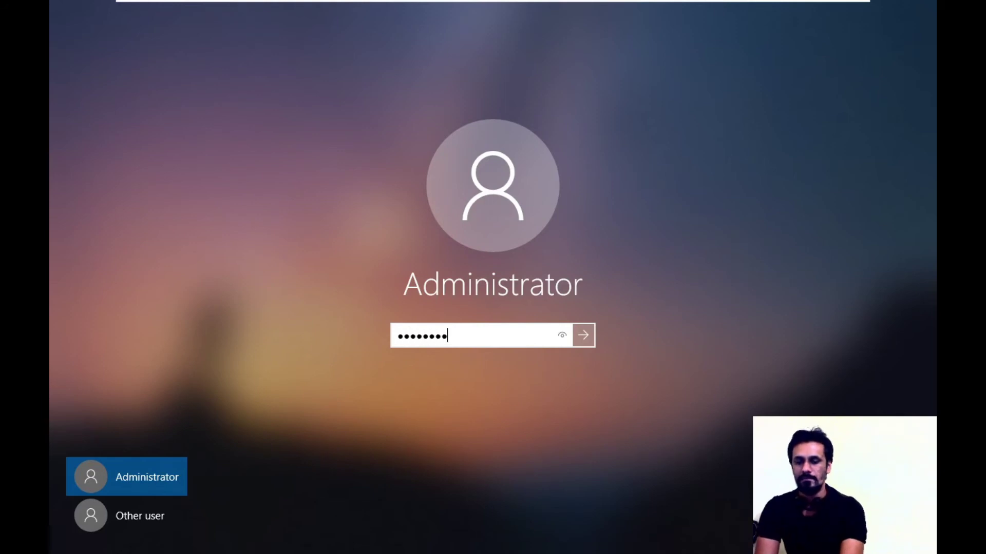
{"action": "key", "text": "Return"}
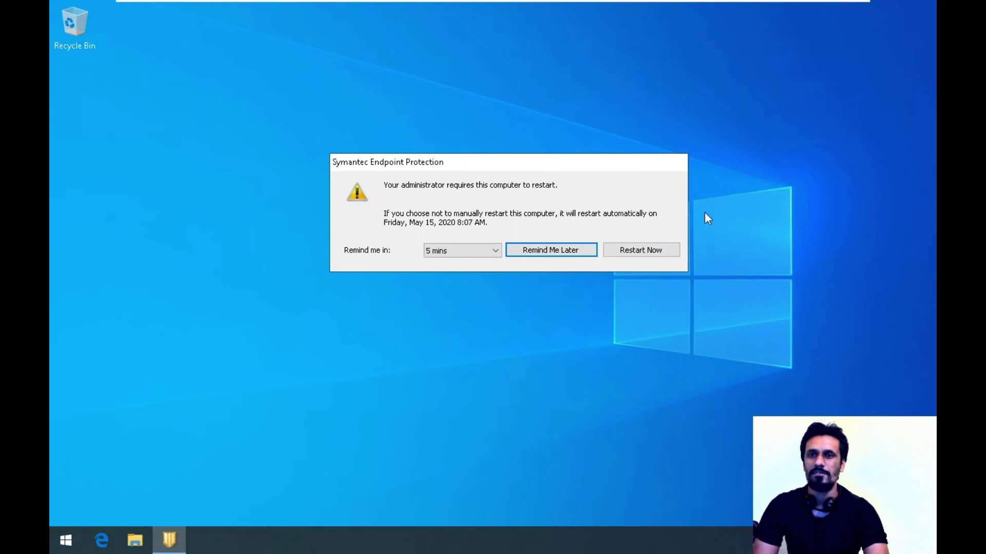
{"action": "left_click", "coordinate": [647, 252]}
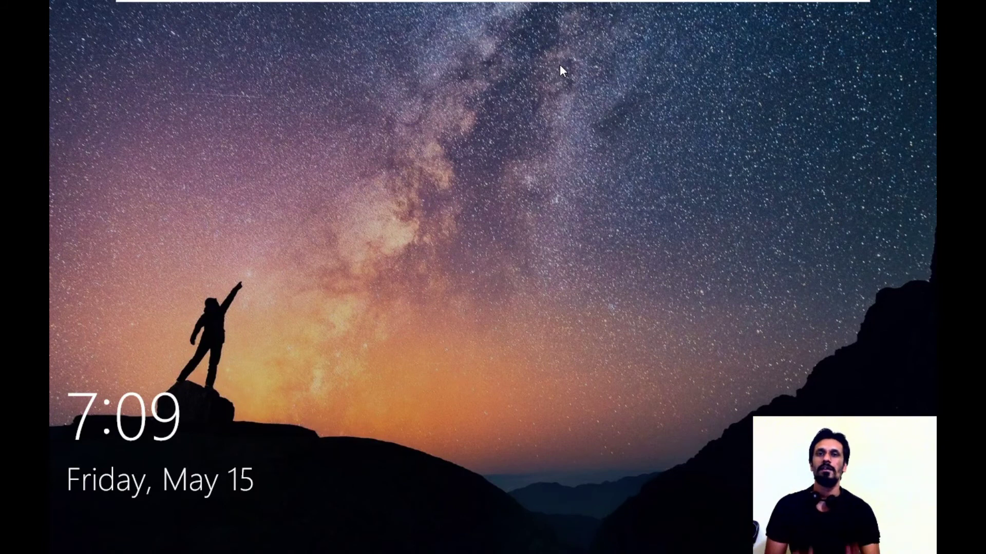
- Send Ctrl+Alt+Del to the restarted Win10 VM and sign in as Administrator with the account password
{"action": "mouse_move", "coordinate": [585, 4]}
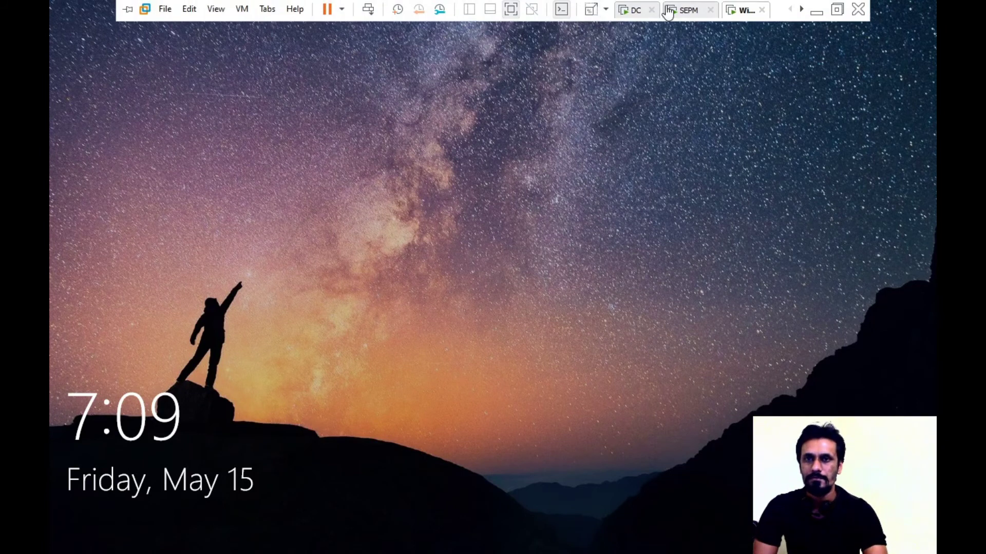
{"action": "left_click", "coordinate": [730, 15]}
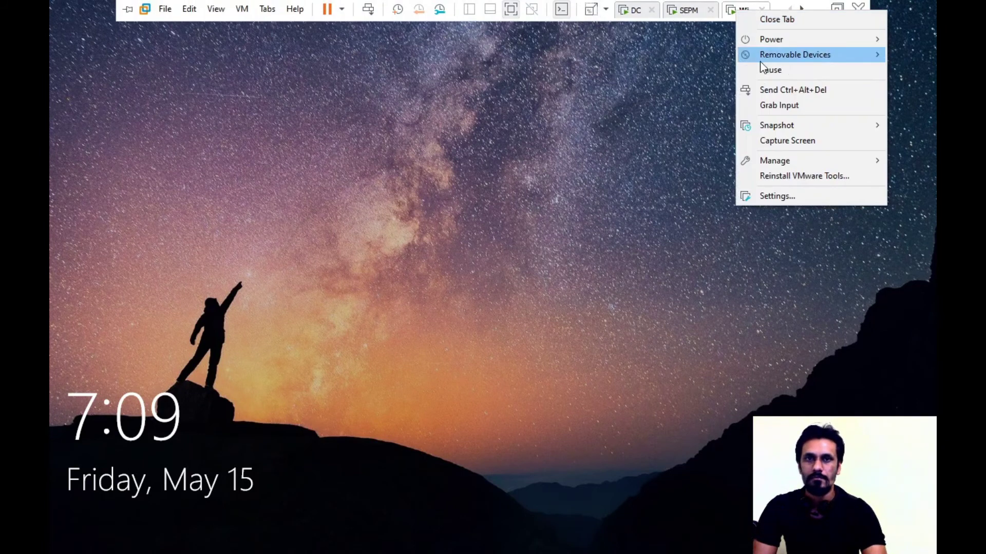
{"action": "left_click", "coordinate": [772, 88]}
{"action": "type", "text": "P@ssw0rd"}
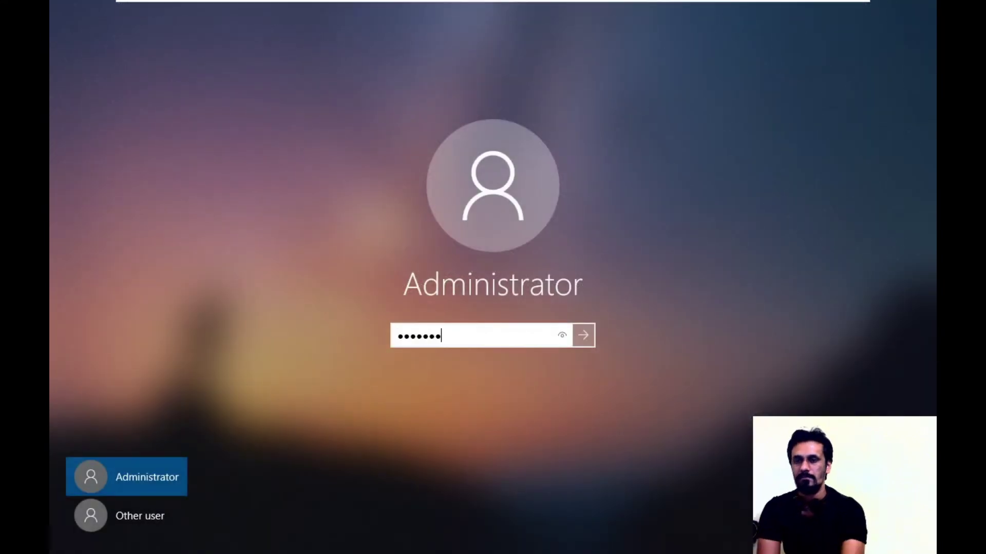
{"action": "key", "text": "Return"}
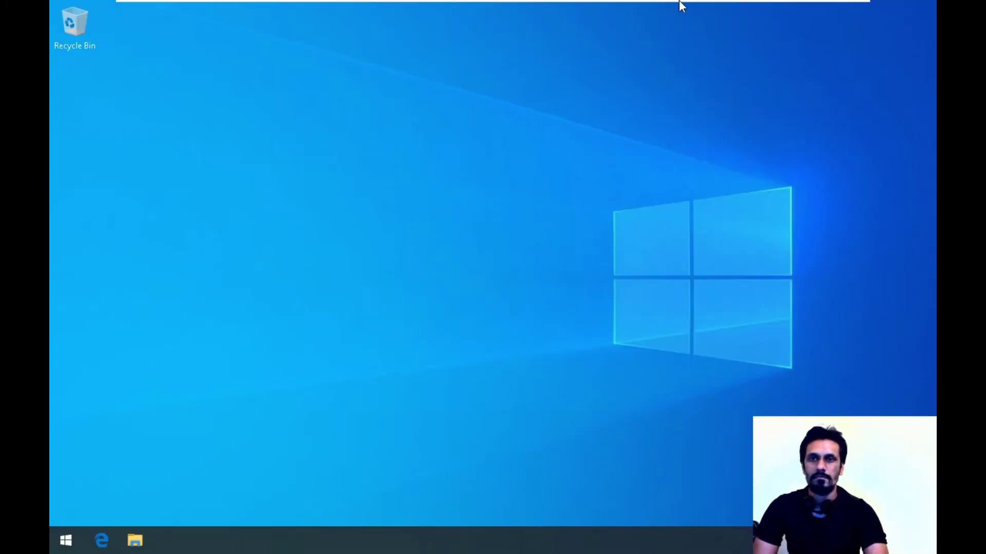
{"action": "mouse_move", "coordinate": [679, 3]}
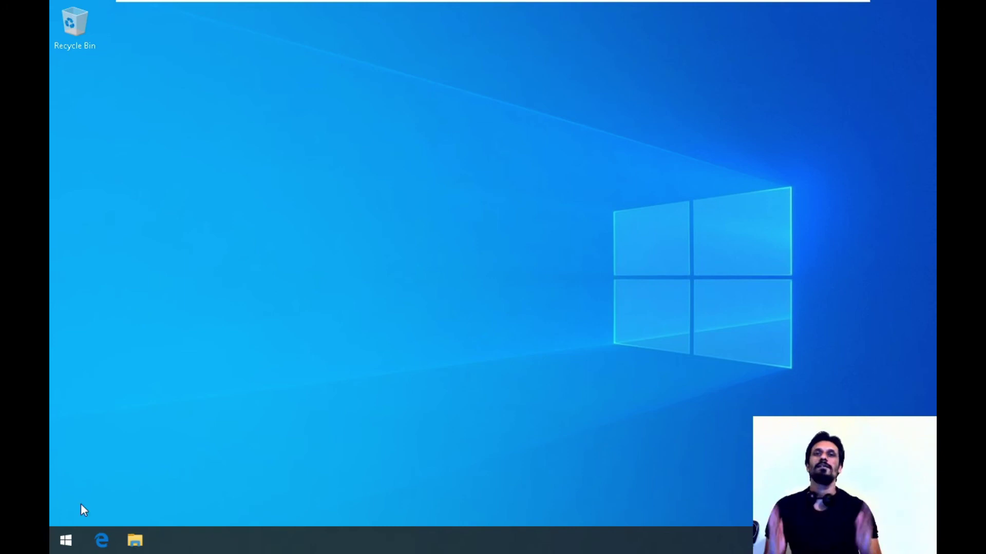
{"action": "key", "text": "super"}
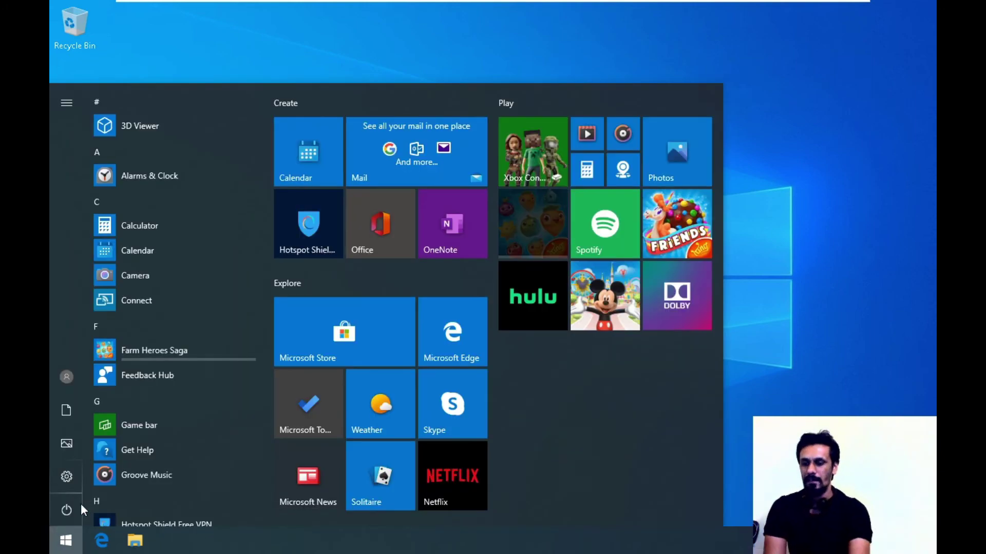
{"action": "type", "text": "sy"}
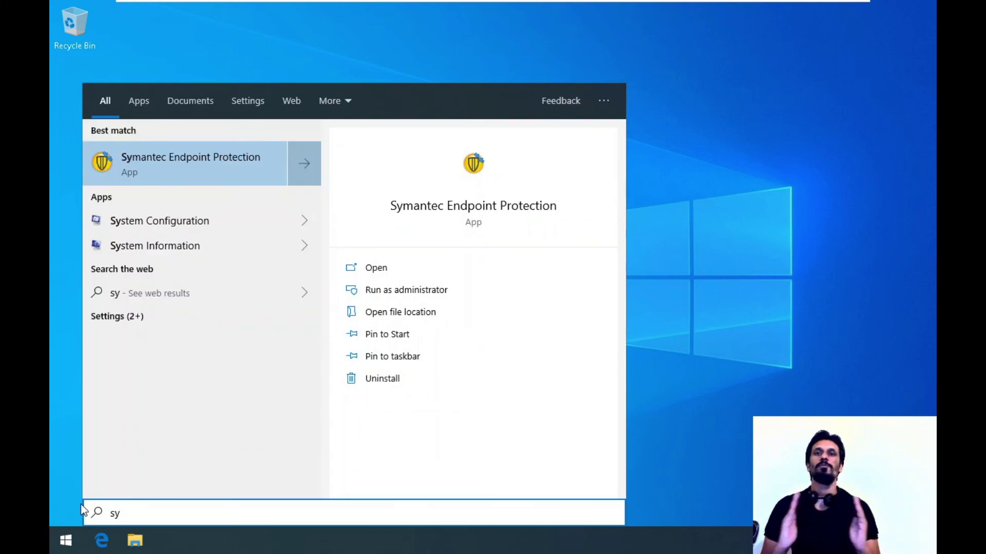
{"action": "left_click", "coordinate": [665, 263]}
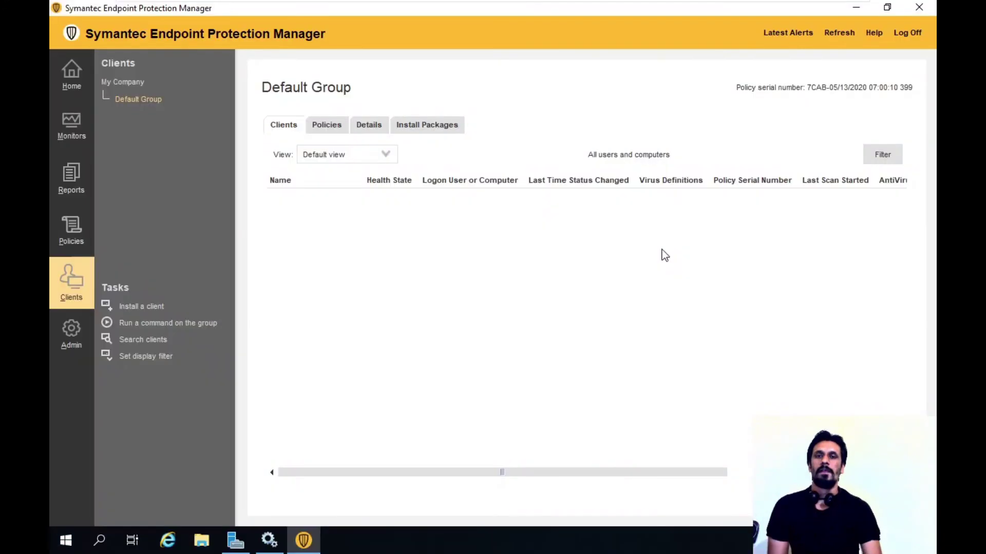
- Refresh the Default Group client list to show Win10-CL-01 online, then return to the Win10 VM
{"action": "left_click", "coordinate": [837, 35]}
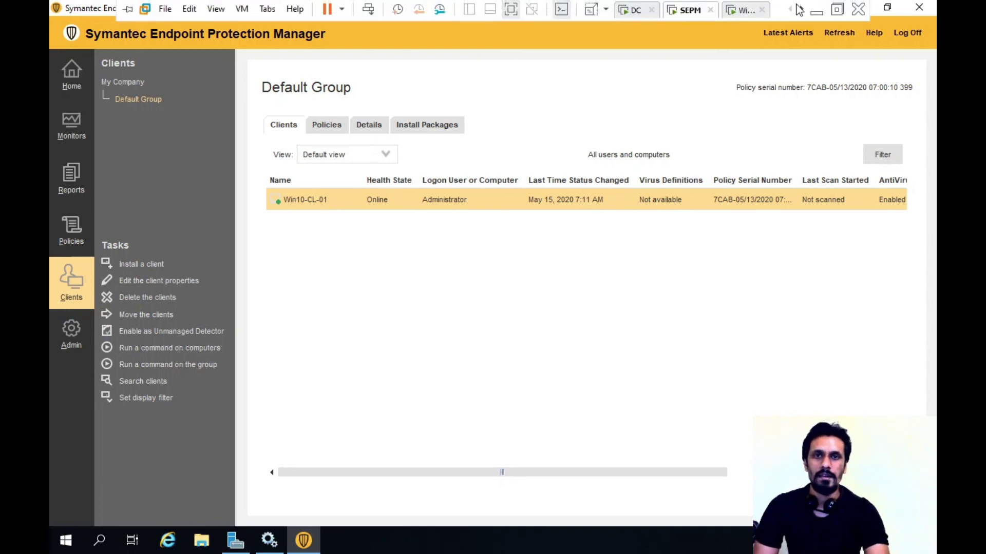
{"action": "left_click", "coordinate": [744, 10]}
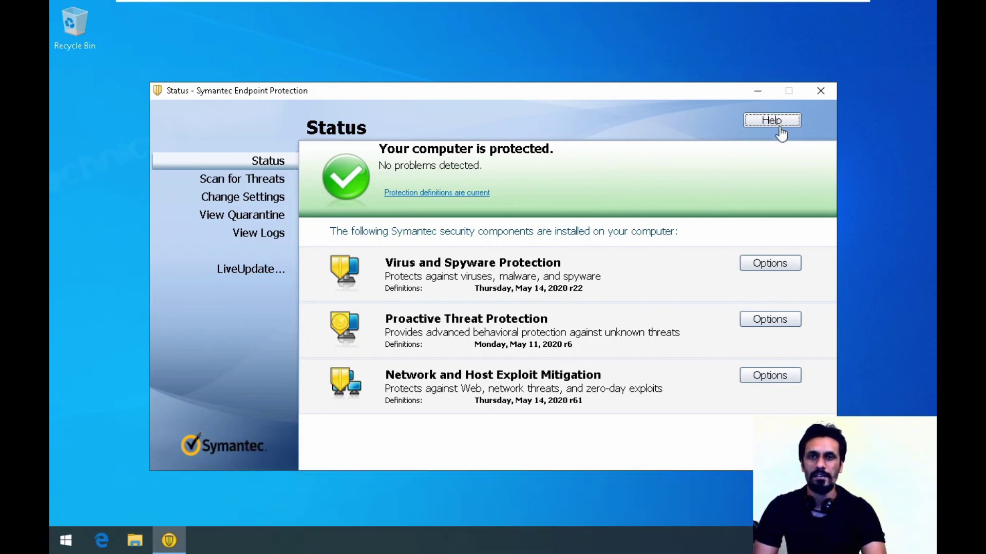
- Open Help > Troubleshooting to see the client managed by 192.168.10.101 in My Company\Default Group
{"action": "left_click", "coordinate": [780, 126]}
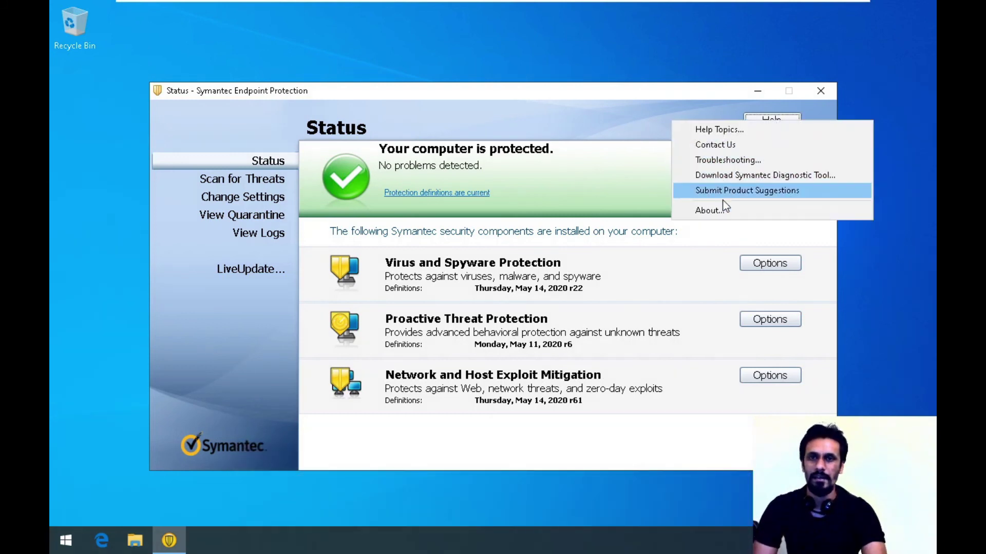
{"action": "left_click", "coordinate": [735, 160]}
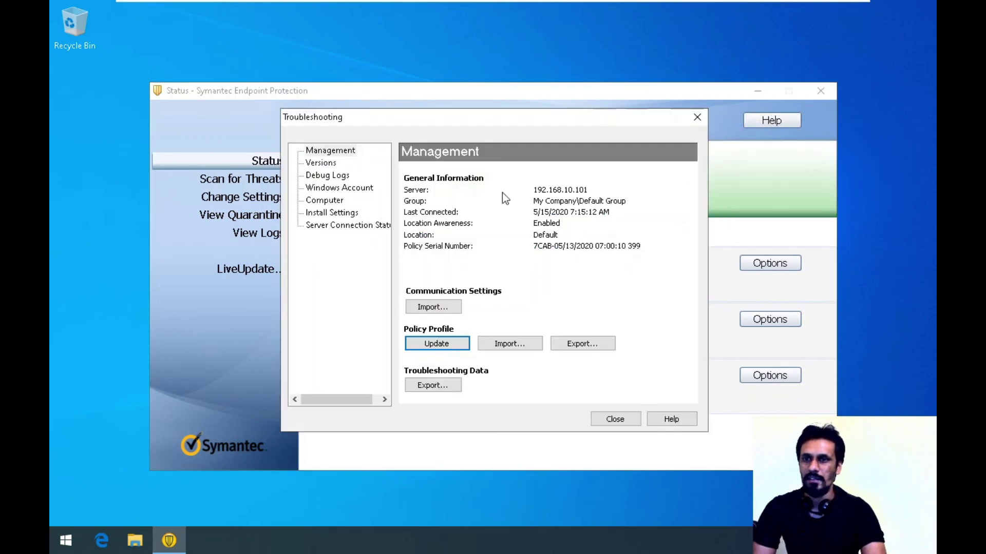